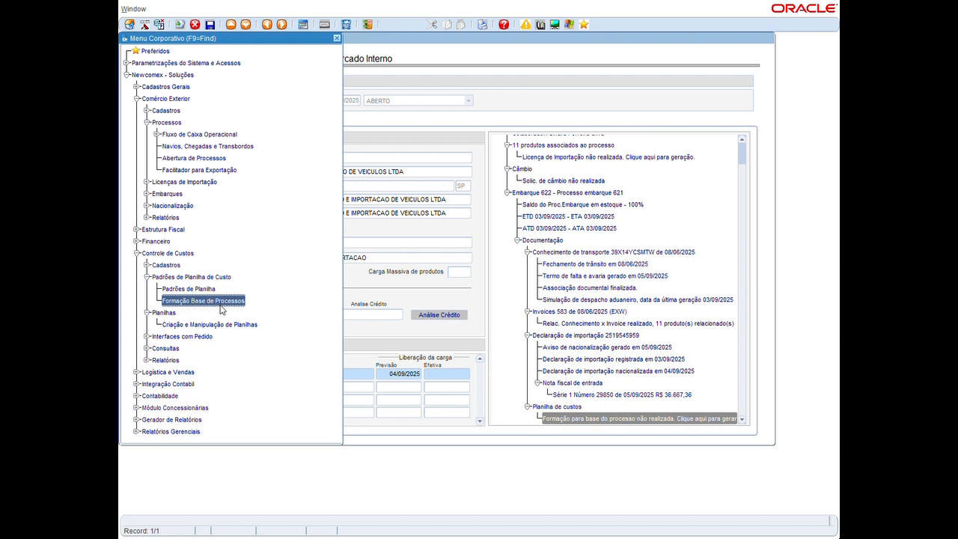
Step: Open the pending cost-spreadsheet base formation for the import process and set the loading forecast days to 1
{"action": "left_click", "coordinate": [626, 418]}
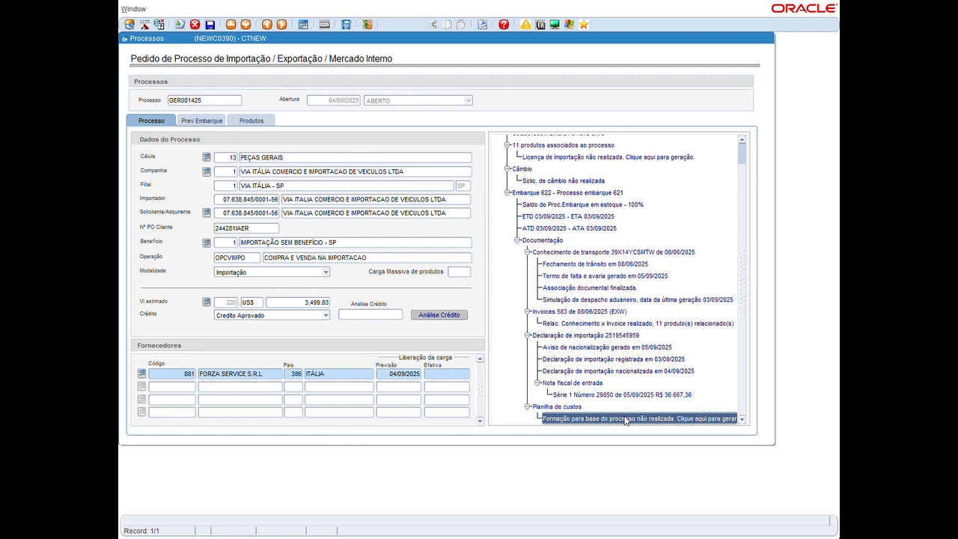
{"action": "double_click", "coordinate": [605, 422]}
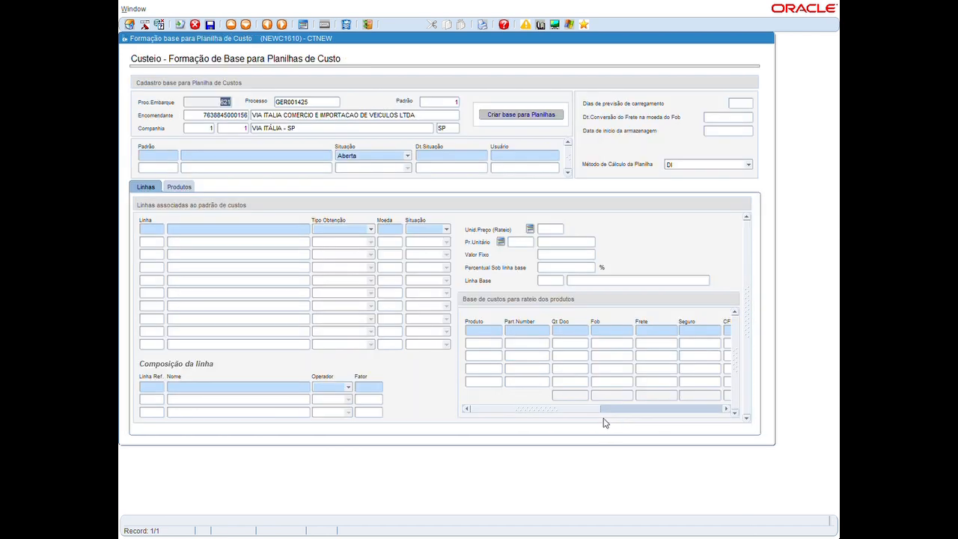
{"action": "left_click", "coordinate": [738, 103]}
{"action": "type", "text": "1"}
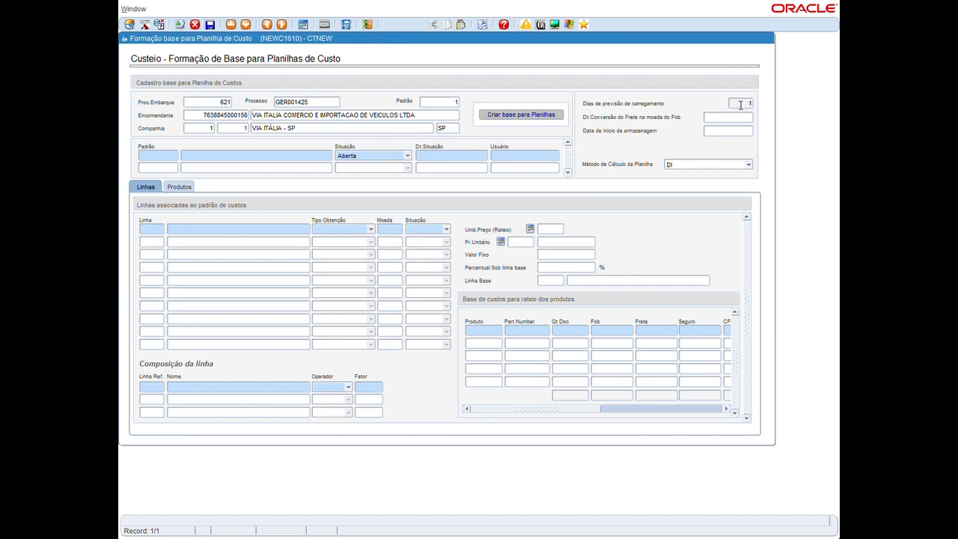
Step: Set the FOB-currency freight conversion date and the storage start date to 06/09/2025, and create the base for spreadsheets
{"action": "left_click", "coordinate": [731, 120]}
{"action": "type", "text": "6925"}
{"action": "key", "text": "Tab"}
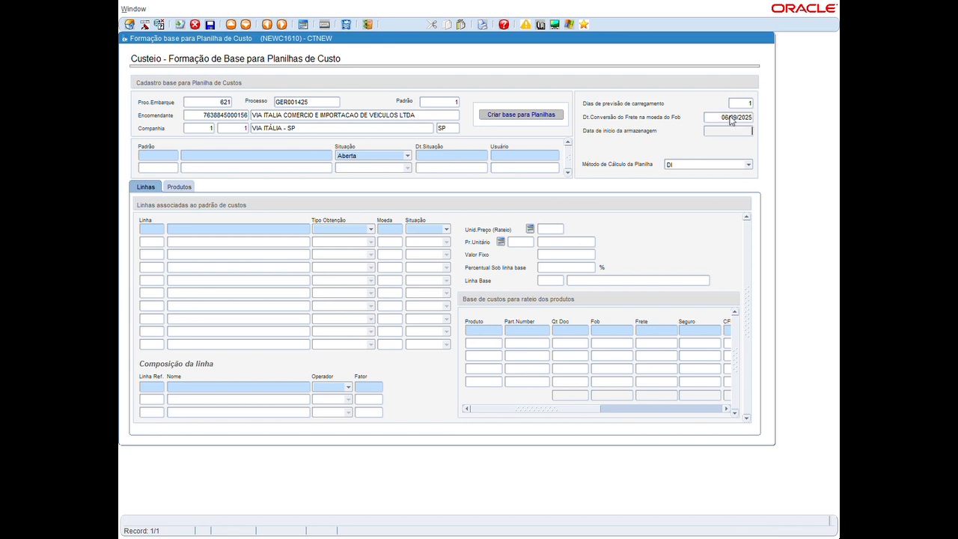
{"action": "type", "text": "6925"}
{"action": "key", "text": "Tab"}
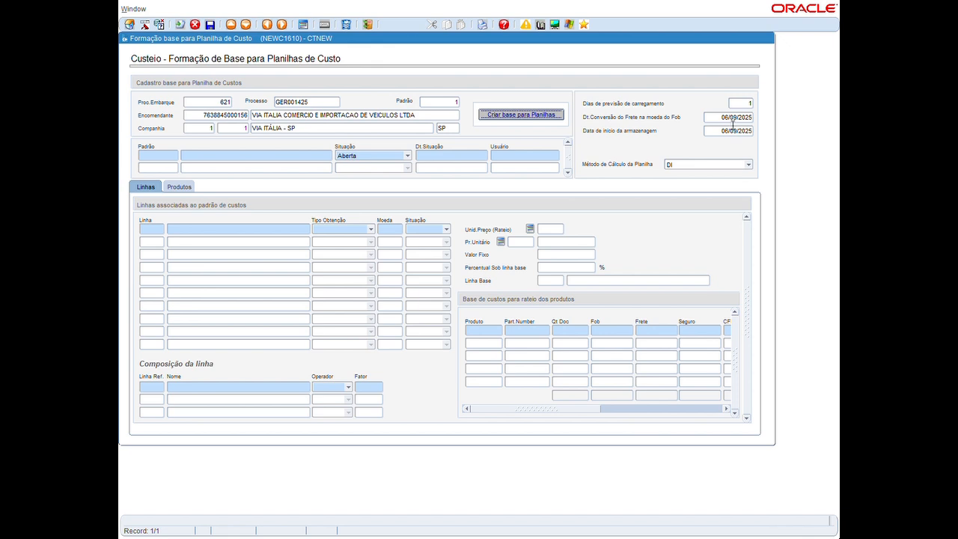
{"action": "left_click", "coordinate": [525, 116]}
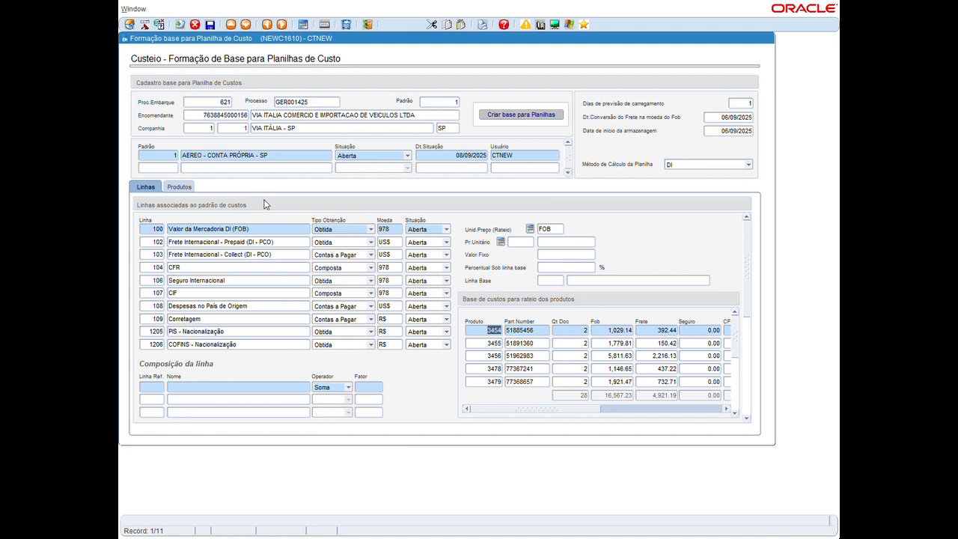
Step: Review the cost lines from Valor da Mercadoria DI (FOB) to II - Imposto de Importação, including the latter's apportionment unit and product cost base
{"action": "left_click", "coordinate": [155, 232]}
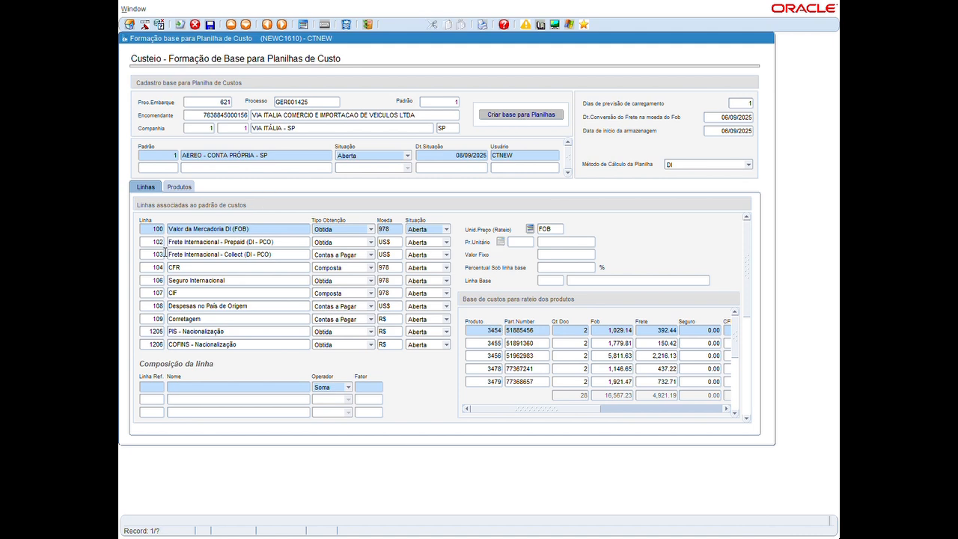
{"action": "left_click", "coordinate": [155, 319]}
{"action": "left_click", "coordinate": [156, 331]}
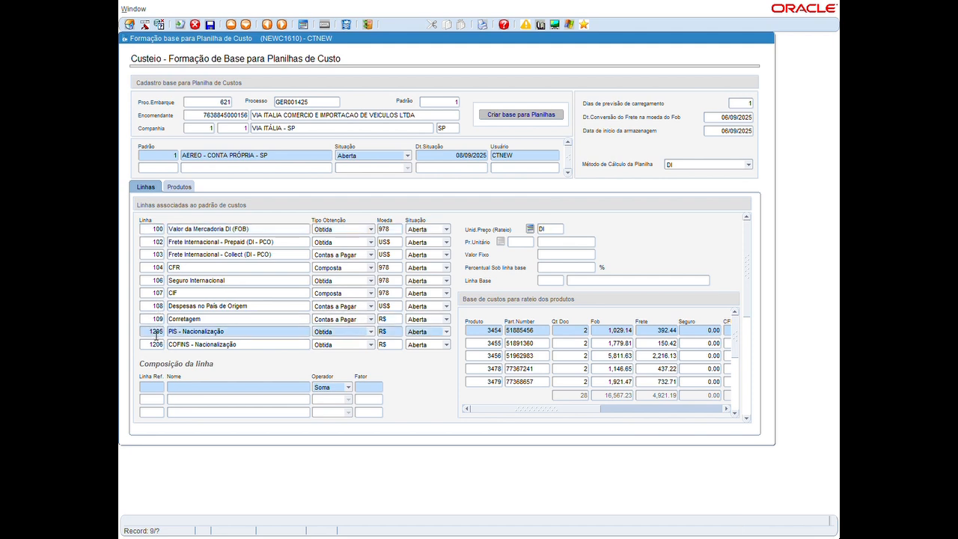
{"action": "key", "text": "Down"}
{"action": "key", "text": "Down"}
{"action": "key", "text": "Down"}
{"action": "left_click", "coordinate": [558, 232]}
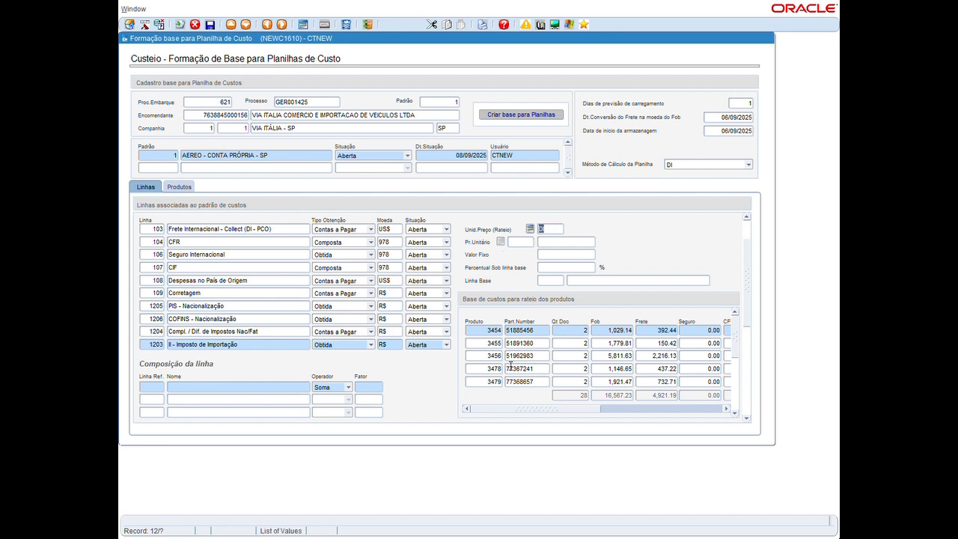
{"action": "left_click_drag", "start_coordinate": [596, 410], "coordinate": [573, 413]}
Step: Review the cost lines from II - Imposto de Importação down to Transp. Rodoviário Arm/Aero ao Cliente
{"action": "left_click", "coordinate": [150, 347]}
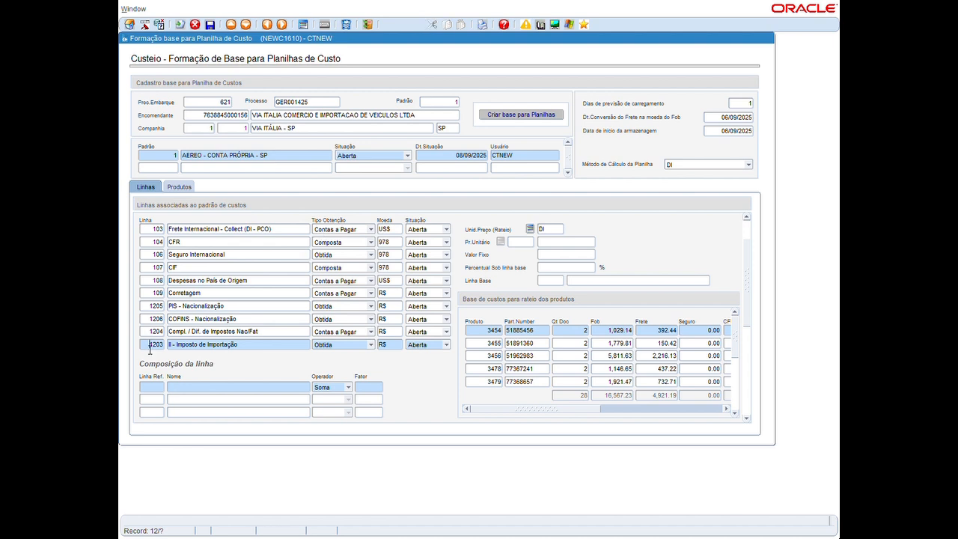
{"action": "key", "text": "Down"}
{"action": "key", "text": "Down"}
{"action": "key", "text": "Down"}
{"action": "key", "text": "Down"}
{"action": "key", "text": "Down"}
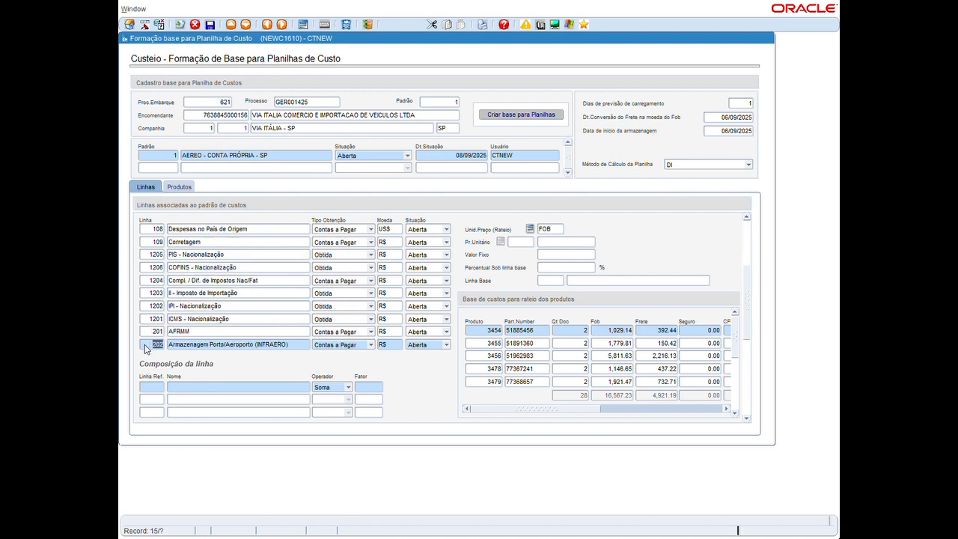
{"action": "key", "text": "Down"}
{"action": "key", "text": "Down"}
{"action": "key", "text": "Down"}
{"action": "key", "text": "Down"}
{"action": "key", "text": "Down"}
{"action": "key", "text": "Down"}
{"action": "key", "text": "Down"}
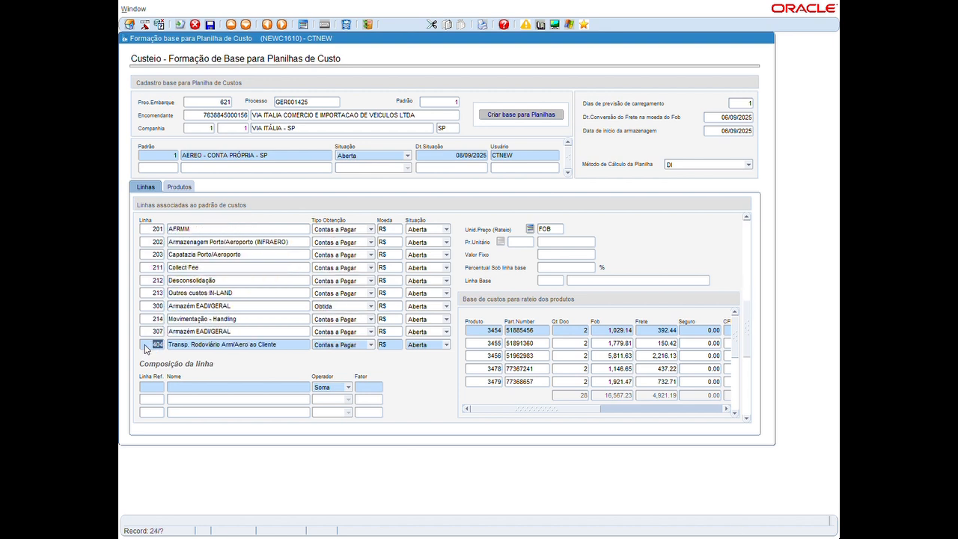
Step: Return to the PIS - Nacionalização cost line and check its apportionment price unit
{"action": "key", "text": "Up"}
{"action": "key", "text": "Up"}
{"action": "key", "text": "Up"}
{"action": "key", "text": "Up"}
{"action": "key", "text": "Up"}
{"action": "key", "text": "Up"}
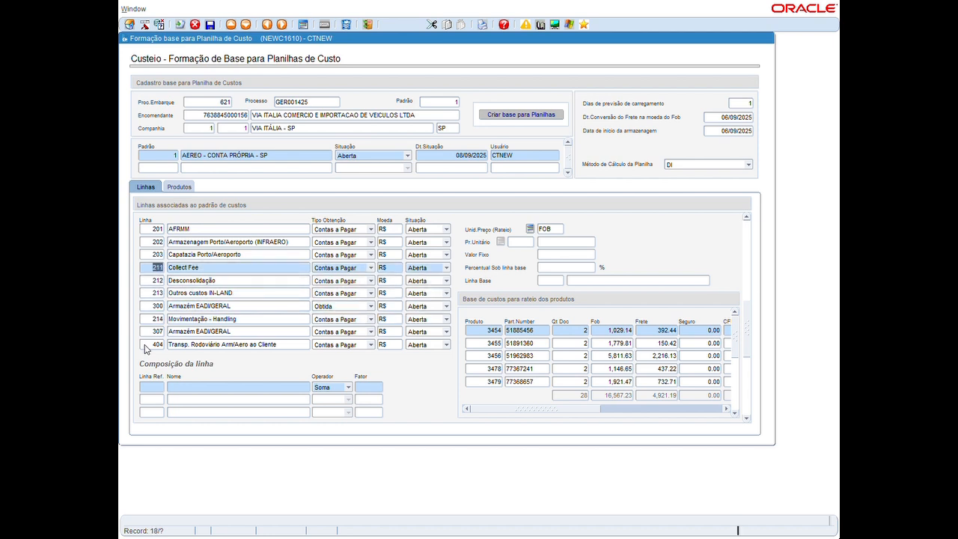
{"action": "key", "text": "Up"}
{"action": "key", "text": "Up"}
{"action": "key", "text": "Up"}
{"action": "key", "text": "Up"}
{"action": "key", "text": "Up"}
{"action": "key", "text": "Up"}
{"action": "key", "text": "Up"}
{"action": "key", "text": "Up"}
{"action": "key", "text": "Up"}
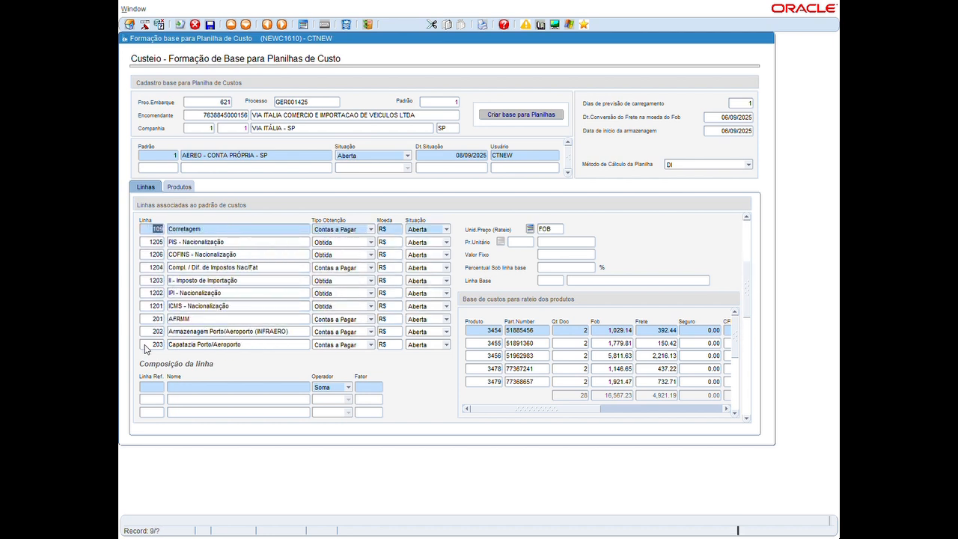
{"action": "key", "text": "Down"}
{"action": "left_click", "coordinate": [545, 229]}
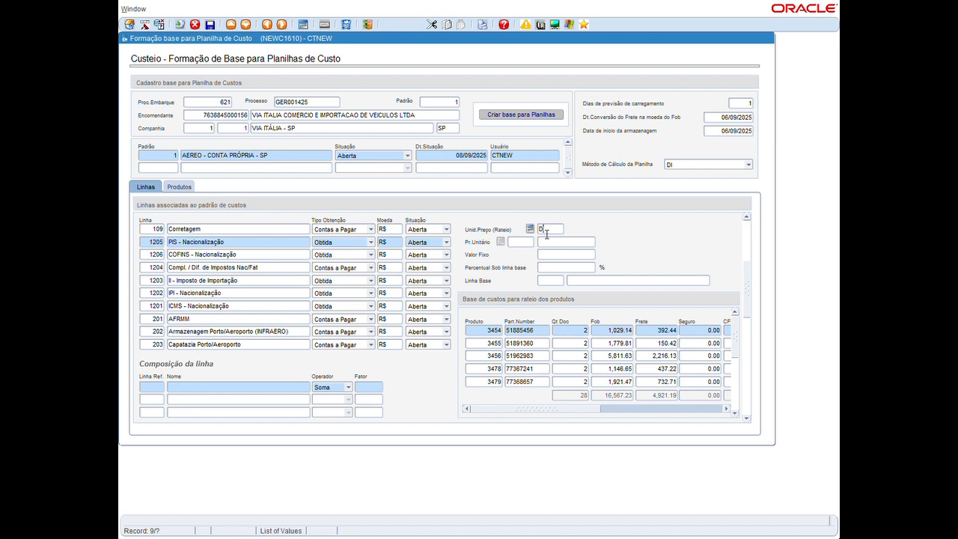
Step: Go through the remaining cost lines to Margem comercial and examine its percentage and base line
{"action": "left_click", "coordinate": [155, 332]}
{"action": "key", "text": "Down"}
{"action": "key", "text": "Down"}
{"action": "key", "text": "Down"}
{"action": "key", "text": "Down"}
{"action": "key", "text": "Down"}
{"action": "key", "text": "Down"}
{"action": "key", "text": "Down"}
{"action": "key", "text": "Down"}
{"action": "key", "text": "Down"}
{"action": "key", "text": "Down"}
{"action": "key", "text": "Down"}
{"action": "key", "text": "Down"}
{"action": "key", "text": "Down"}
{"action": "key", "text": "Down"}
{"action": "key", "text": "Down"}
{"action": "key", "text": "Down"}
{"action": "key", "text": "Down"}
{"action": "key", "text": "Down"}
{"action": "key", "text": "Down"}
{"action": "key", "text": "Up"}
{"action": "key", "text": "Up"}
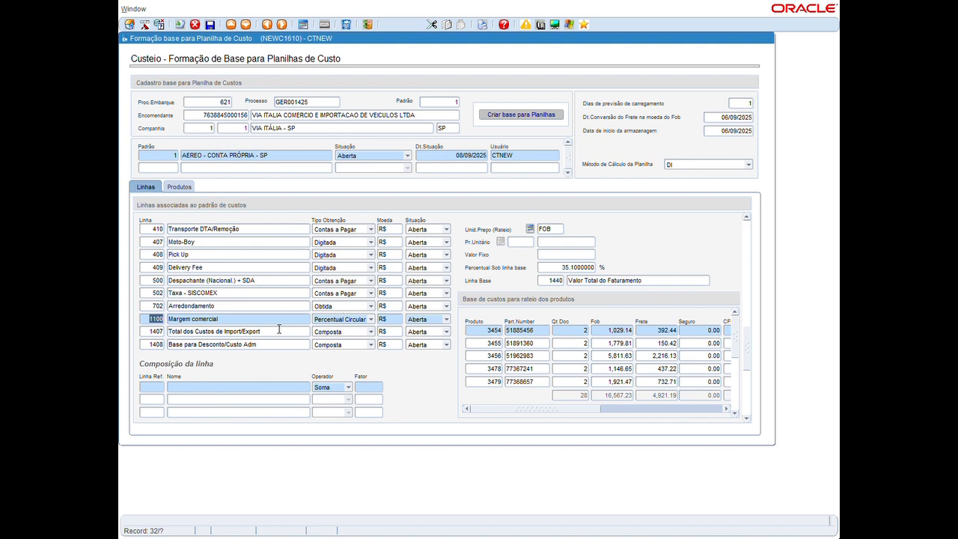
{"action": "left_click_drag", "start_coordinate": [560, 267], "coordinate": [598, 273]}
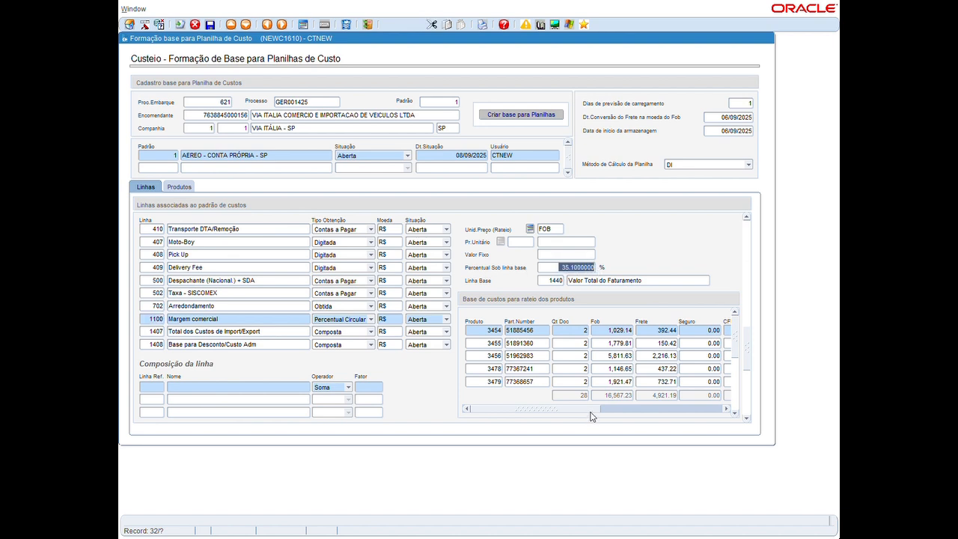
{"action": "left_click_drag", "start_coordinate": [549, 281], "coordinate": [576, 284]}
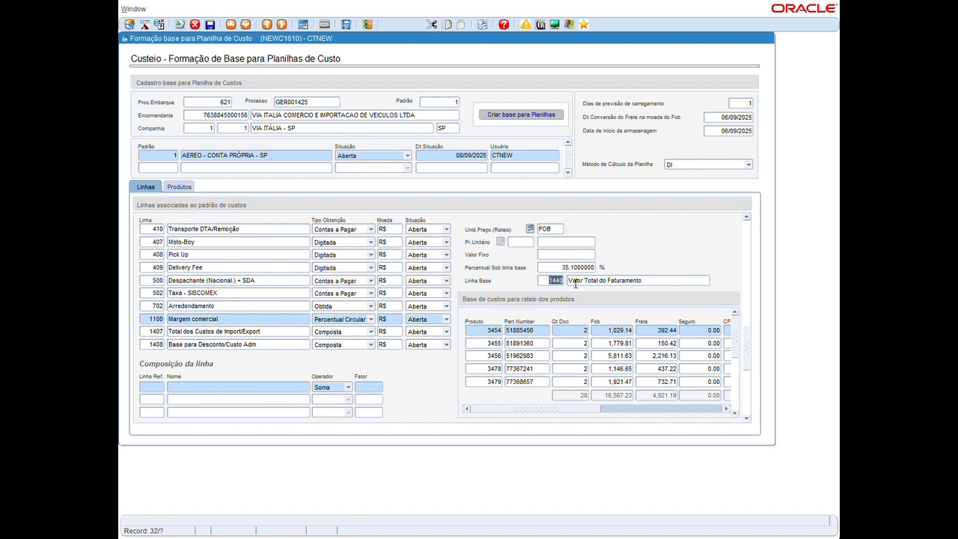
Step: Save the base formation with the Margem comercial line selected and close the form
{"action": "left_click", "coordinate": [148, 321]}
{"action": "left_click_drag", "start_coordinate": [563, 266], "coordinate": [610, 272]}
{"action": "left_click", "coordinate": [211, 26]}
{"action": "left_click", "coordinate": [537, 304]}
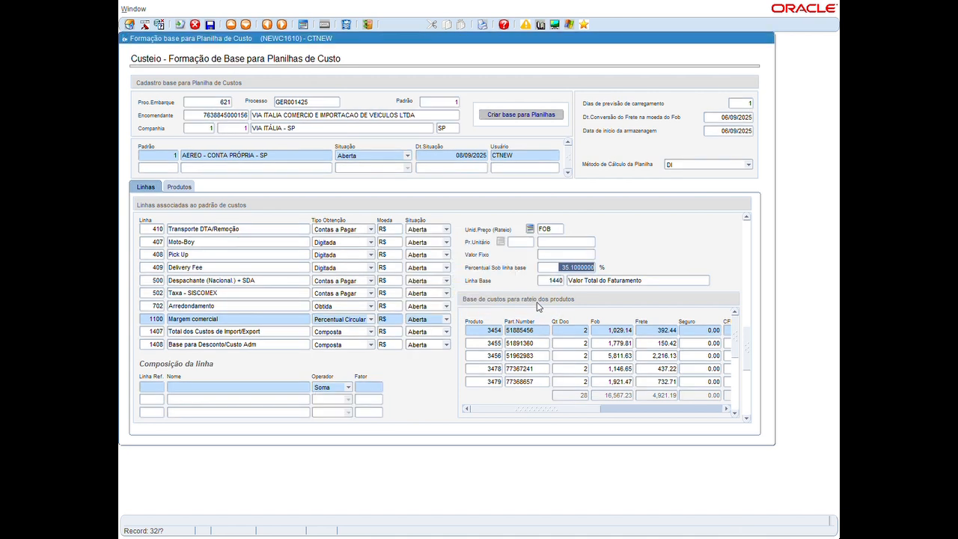
{"action": "left_click", "coordinate": [367, 26]}
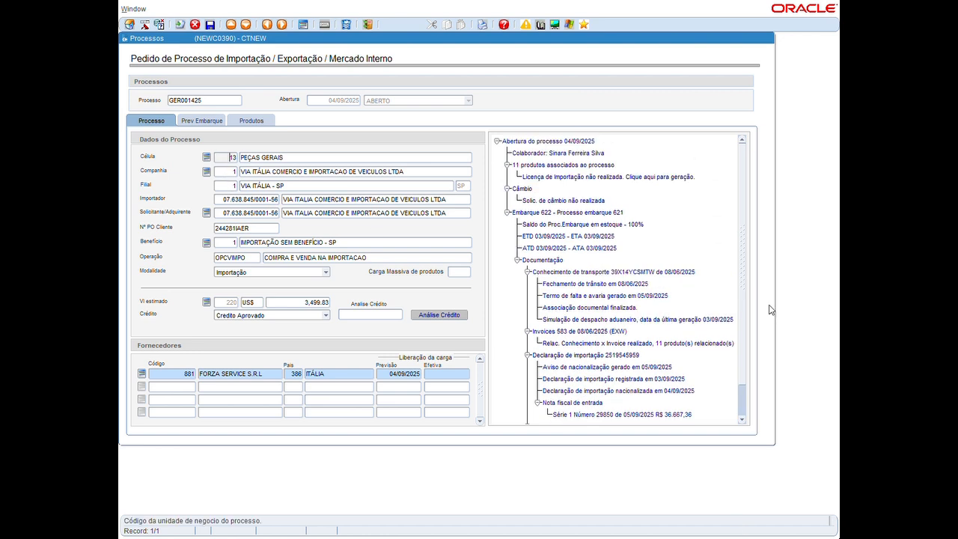
Step: Open the pending spreadsheet manipulation under the process's Planilha de custos, after locating Criação e Manipulação de Planilhas in the corporate menu
{"action": "left_click_drag", "start_coordinate": [742, 308], "coordinate": [755, 373]}
{"action": "left_click", "coordinate": [601, 420]}
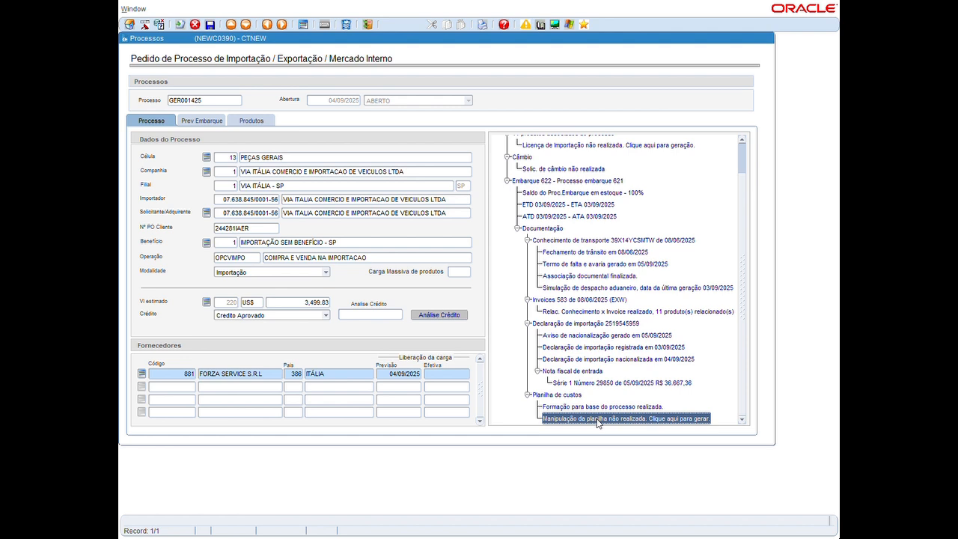
{"action": "left_click", "coordinate": [129, 25]}
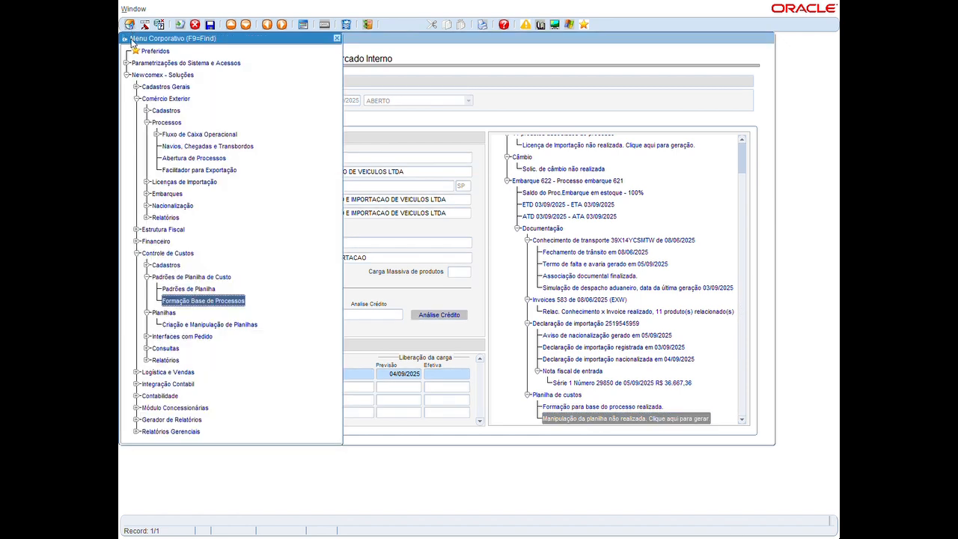
{"action": "left_click", "coordinate": [166, 326]}
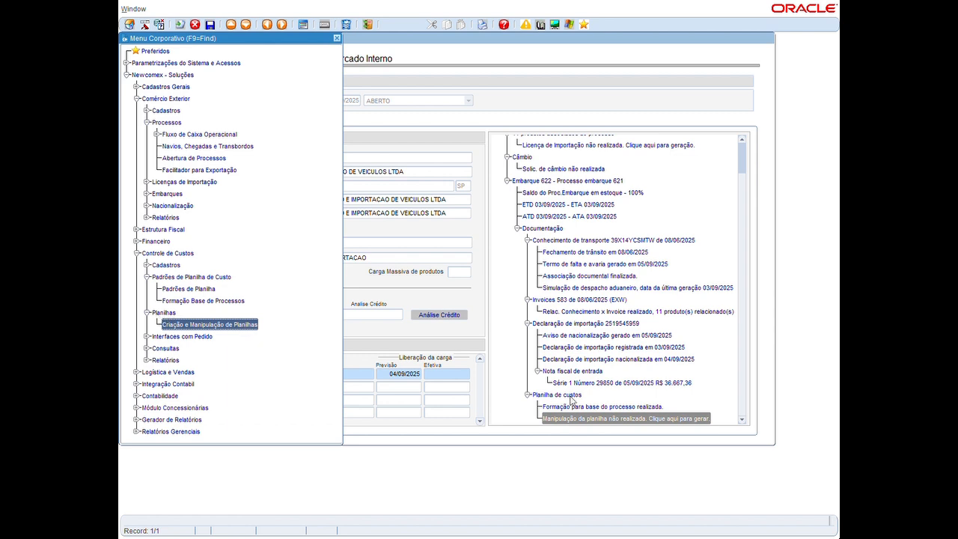
{"action": "left_click", "coordinate": [589, 420]}
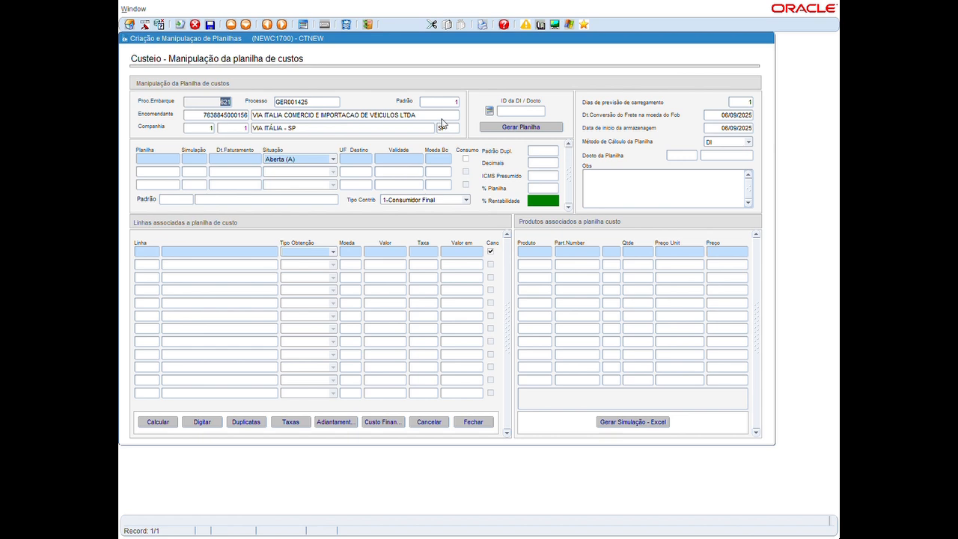
Step: Select the process's import declaration with ID 36 and generate the cost spreadsheet
{"action": "left_click", "coordinate": [514, 113]}
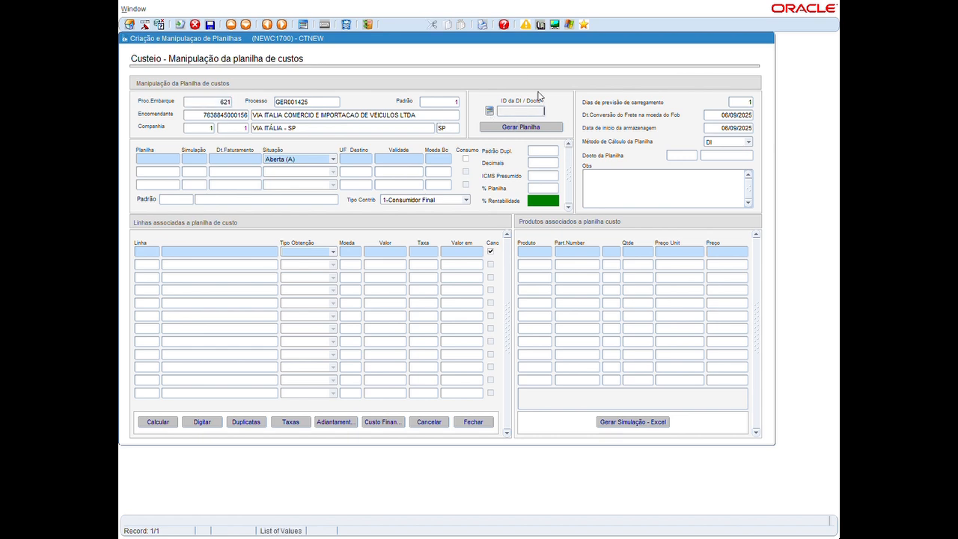
{"action": "left_click", "coordinate": [492, 112]}
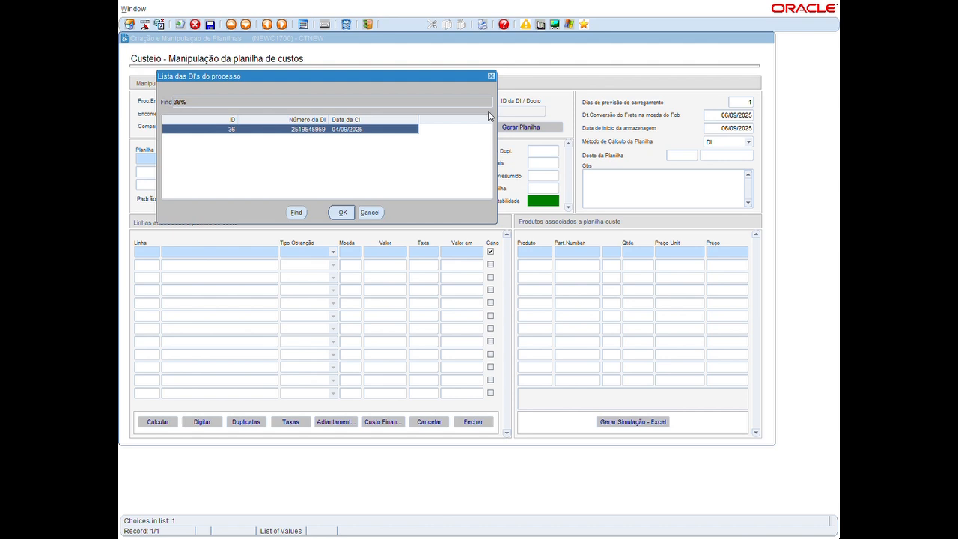
{"action": "left_click", "coordinate": [341, 212]}
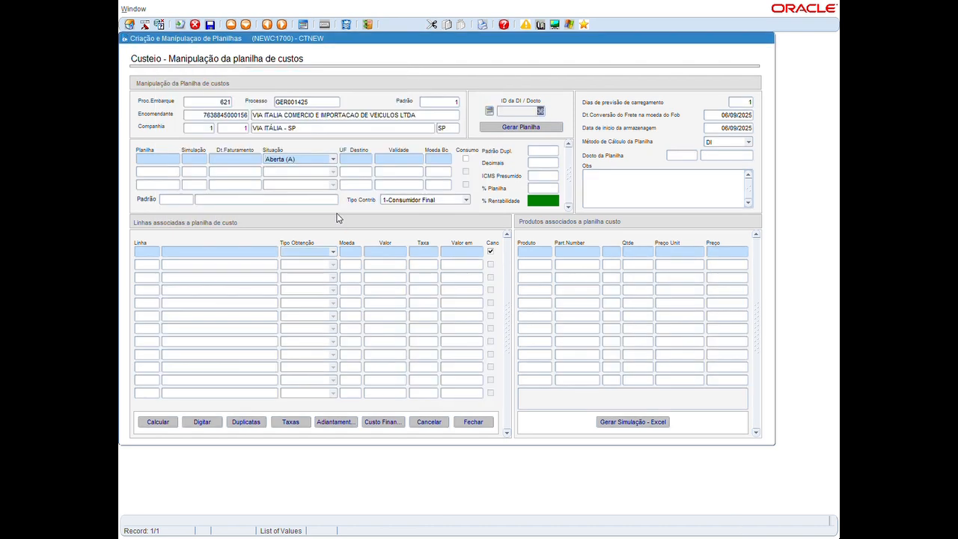
{"action": "left_click", "coordinate": [506, 128]}
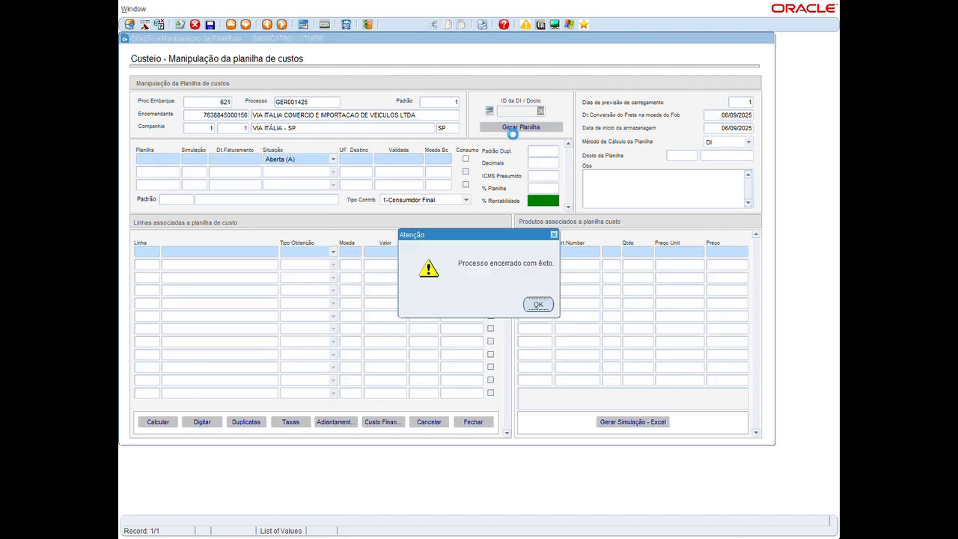
{"action": "left_click", "coordinate": [538, 304]}
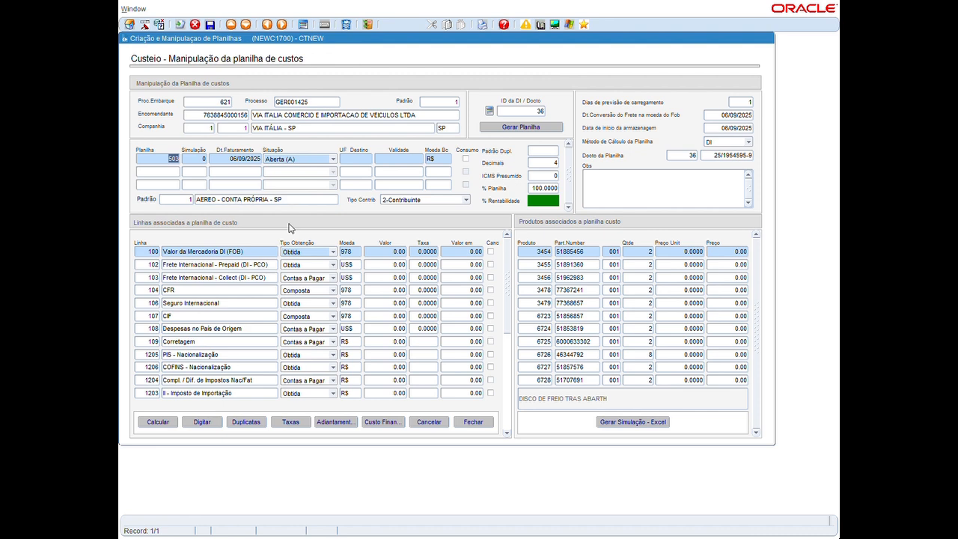
Step: Set the exchange payment (DPC) and freight payment (DPF) conversion rates to 5.6 and save them
{"action": "left_click", "coordinate": [289, 422]}
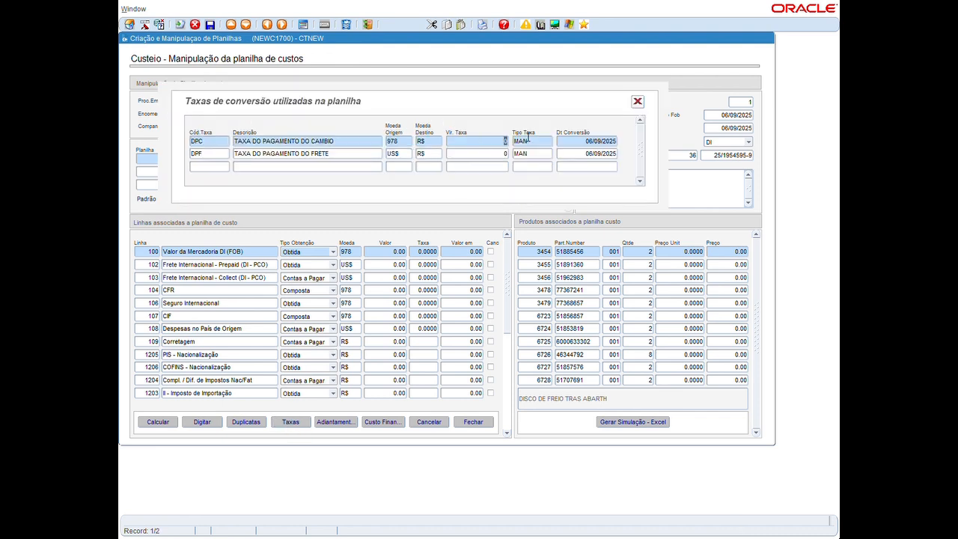
{"action": "type", "text": "5.6"}
{"action": "key", "text": "Down"}
{"action": "type", "text": "5.6"}
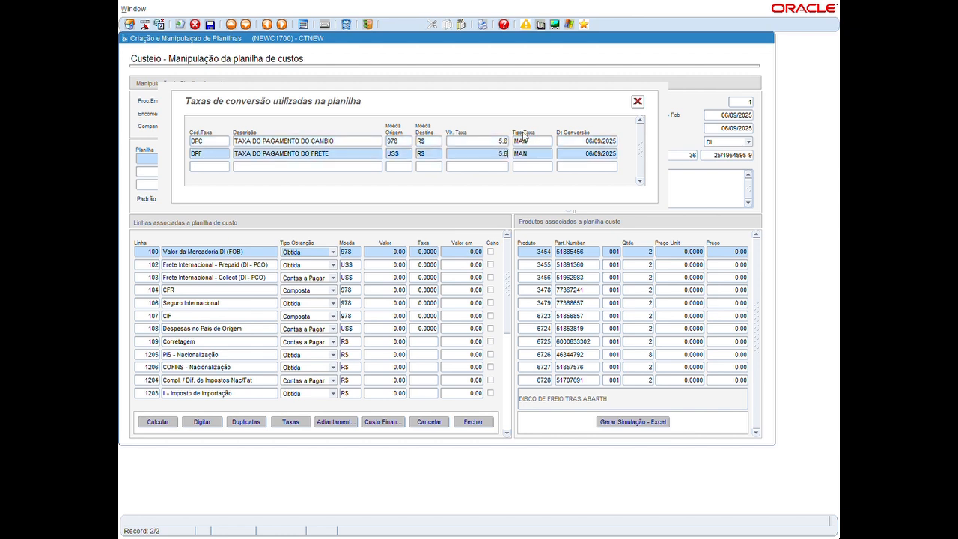
{"action": "left_click", "coordinate": [210, 26]}
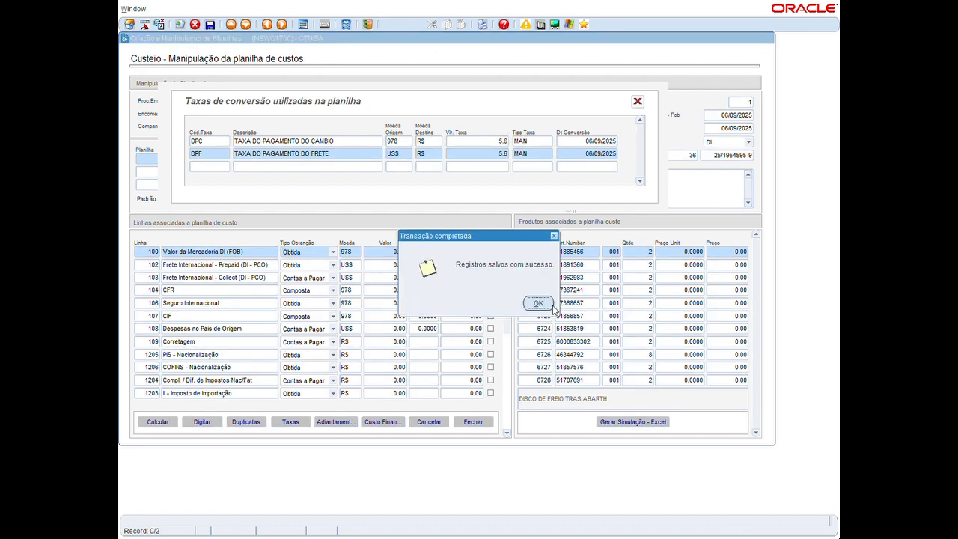
{"action": "left_click", "coordinate": [550, 304]}
{"action": "left_click", "coordinate": [637, 102]}
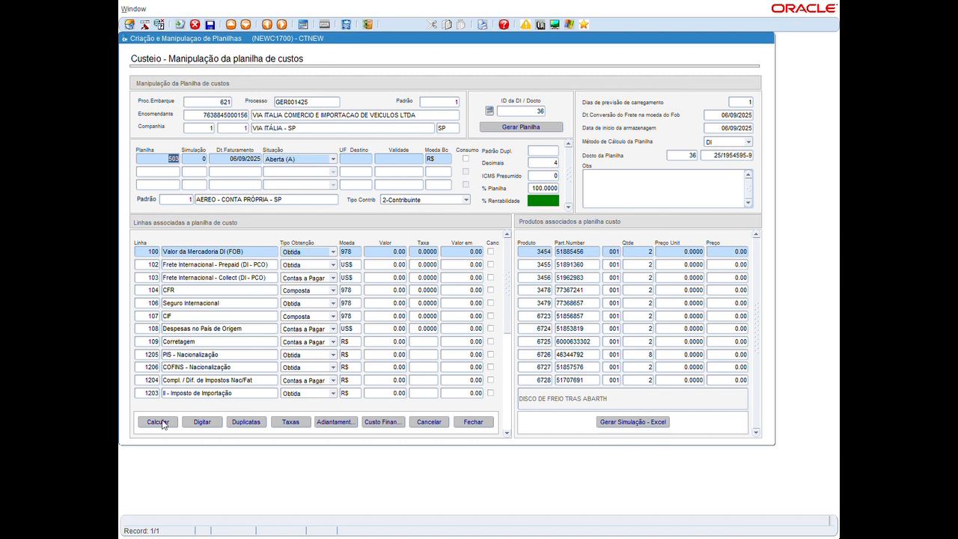
Step: Set the spreadsheet's destination state to SP, validity to 31/12/2025 and Padrão Dupl. to 1, then save the record
{"action": "left_click", "coordinate": [354, 160]}
{"action": "type", "text": "SP"}
{"action": "key", "text": "Tab"}
{"action": "type", "text": "31/12/2025"}
{"action": "key", "text": "Tab"}
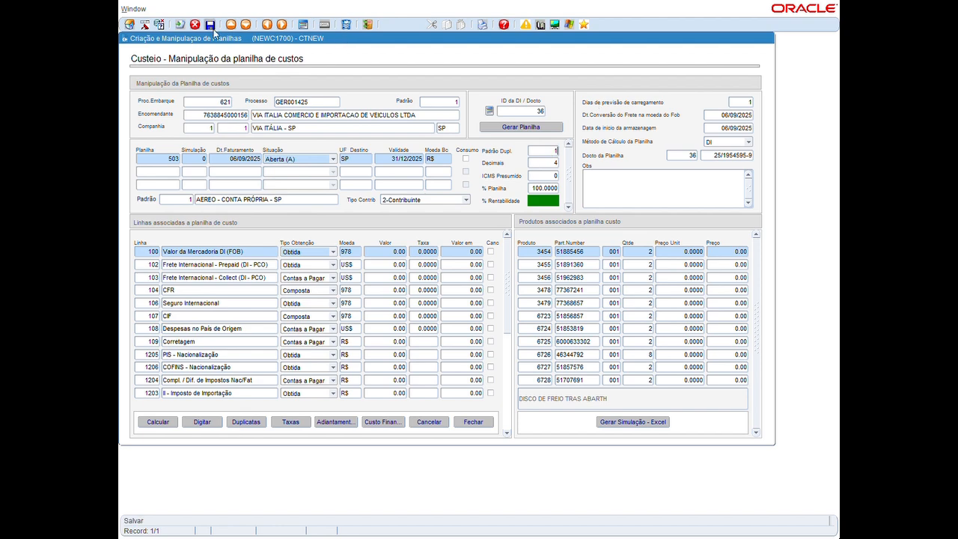
{"action": "left_click", "coordinate": [211, 24]}
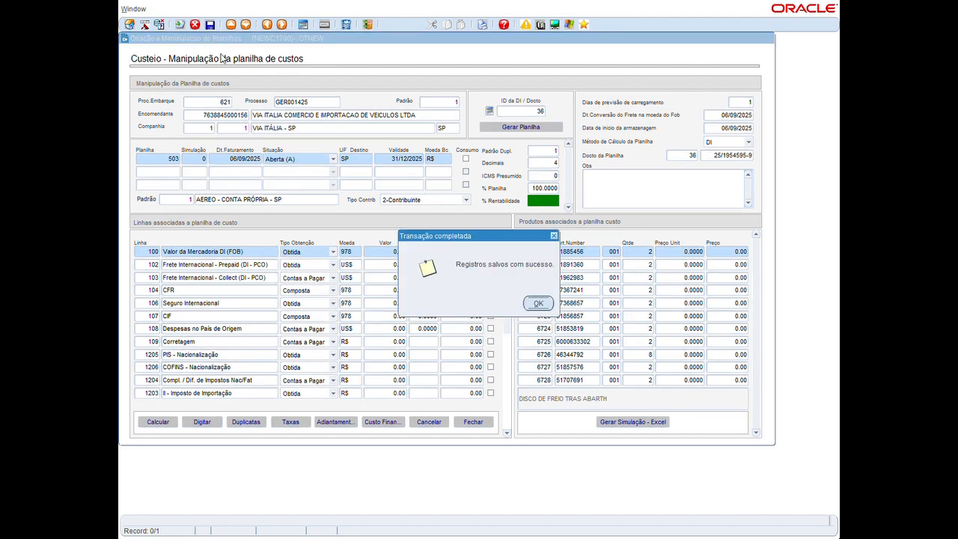
Step: Calculate the cost spreadsheet and check its cost lines, including line 404, Transp. Rodoviário Arm/Aero ao Cliente
{"action": "left_click", "coordinate": [534, 301]}
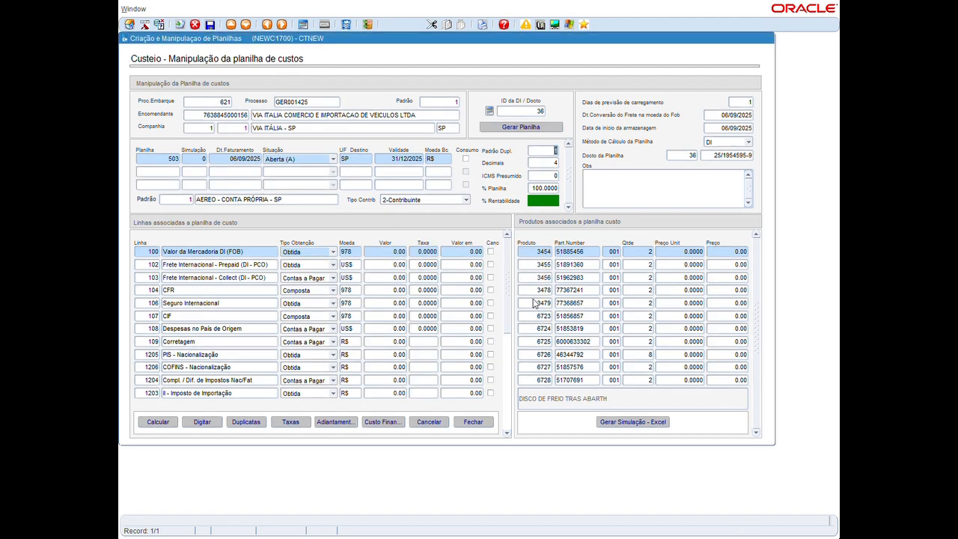
{"action": "left_click", "coordinate": [159, 423]}
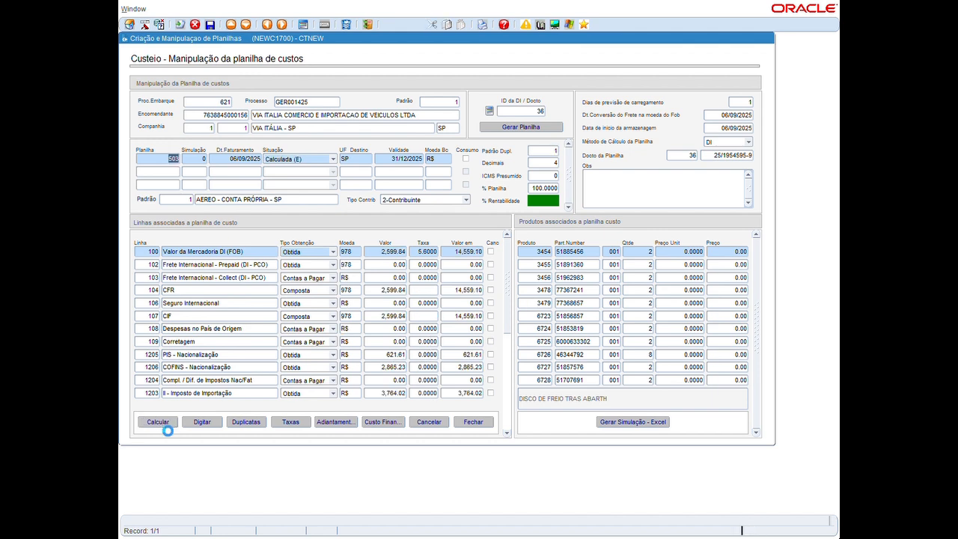
{"action": "left_click", "coordinate": [159, 422]}
{"action": "left_click", "coordinate": [505, 427]}
{"action": "left_click", "coordinate": [506, 427]}
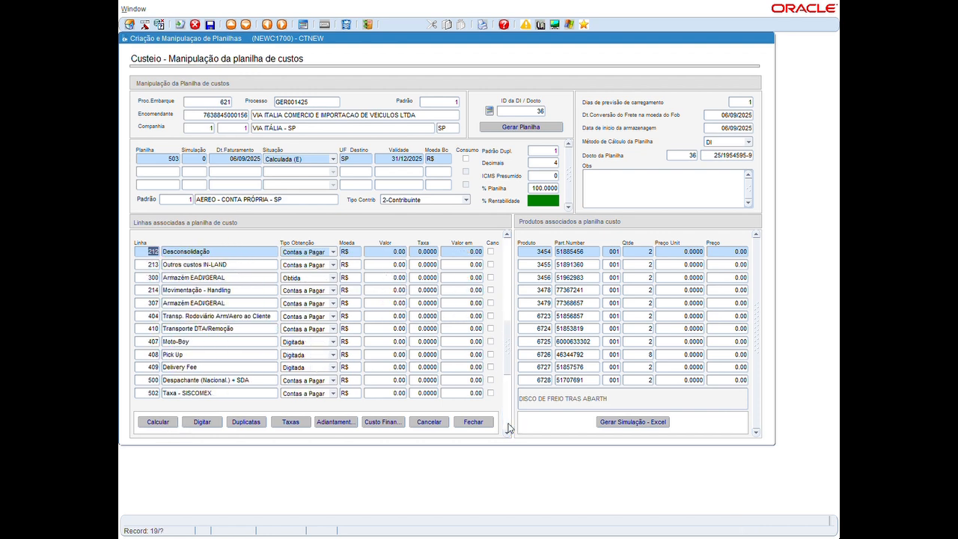
{"action": "left_click", "coordinate": [151, 317]}
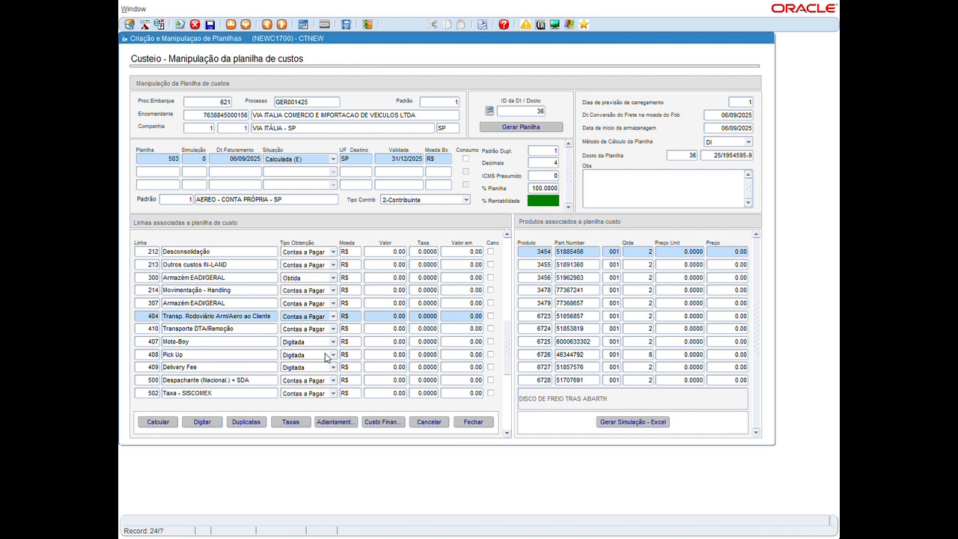
{"action": "left_click", "coordinate": [508, 252]}
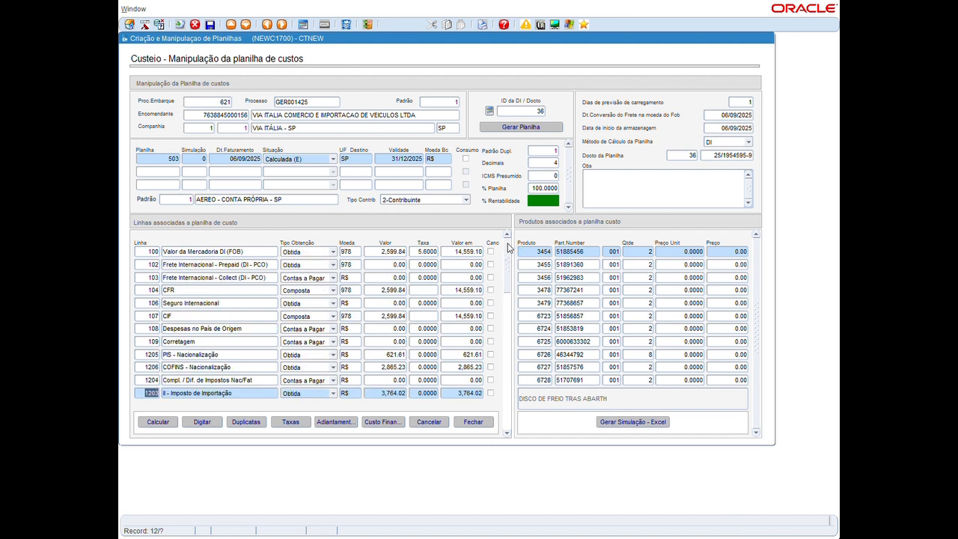
Step: Open the spreadsheet's typed lines and set line 103, Frete Internacional - Collect (DI - PCO), to 5,000.00
{"action": "left_click", "coordinate": [196, 423]}
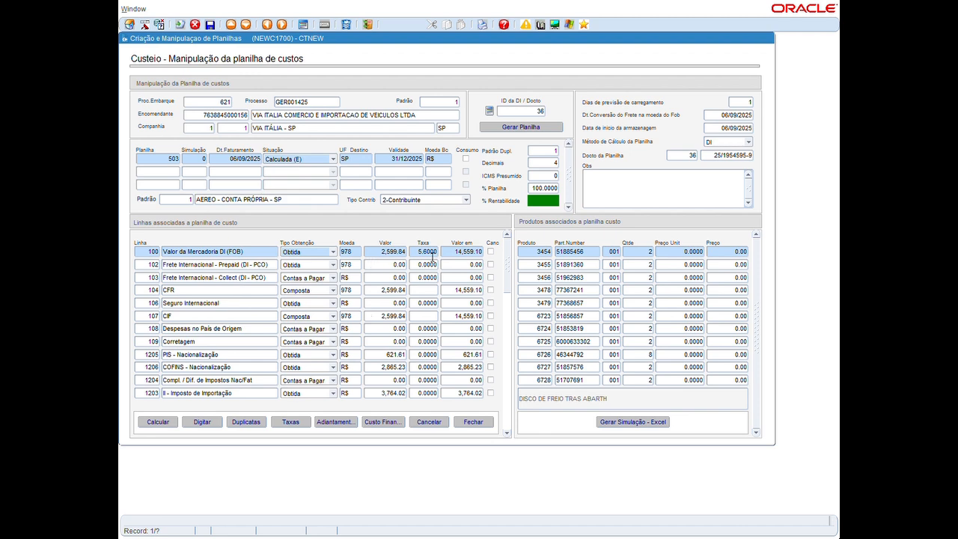
{"action": "left_click_drag", "start_coordinate": [381, 252], "coordinate": [490, 255]}
{"action": "left_click", "coordinate": [199, 423]}
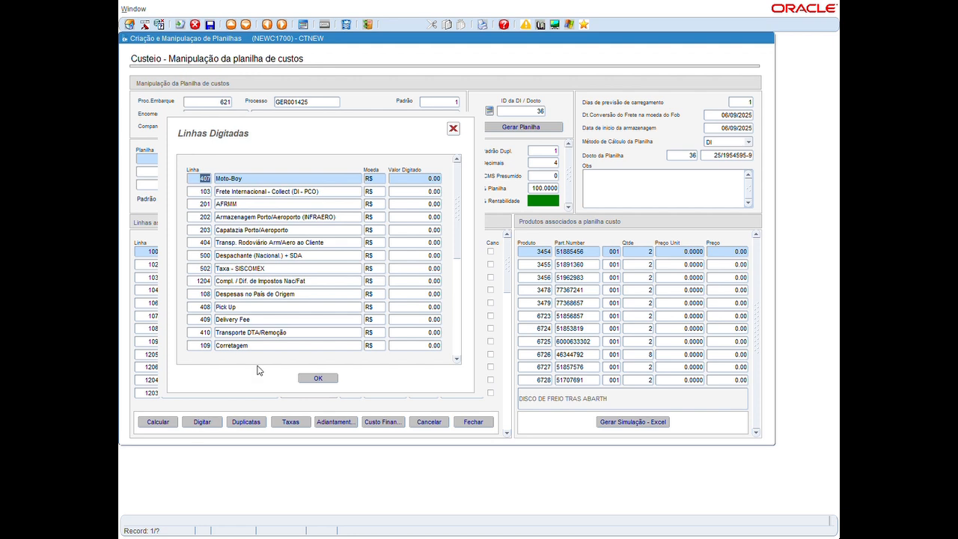
{"action": "left_click_drag", "start_coordinate": [413, 191], "coordinate": [456, 196]}
{"action": "type", "text": "5"}
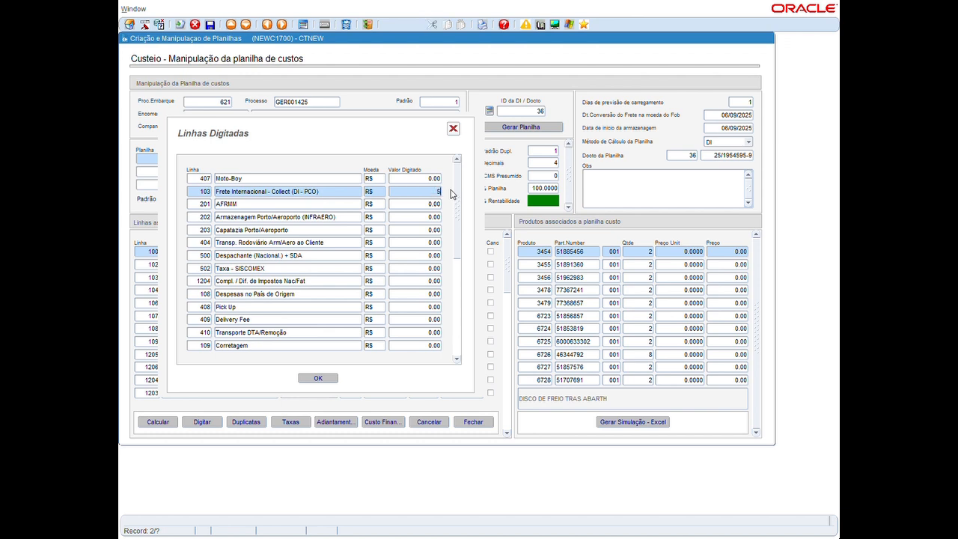
{"action": "type", "text": ",0000"}
{"action": "key", "text": "Tab"}
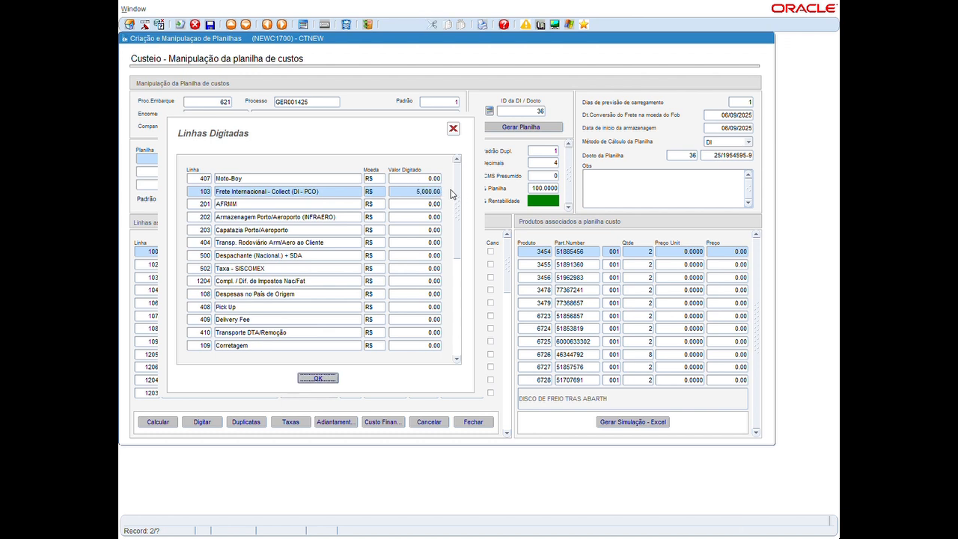
Step: Set typed line 404, Transp. Rodoviário Arm/Aero ao Cliente, to 3,000.00 and confirm the typed lines to recalculate the spreadsheet
{"action": "left_click", "coordinate": [203, 268]}
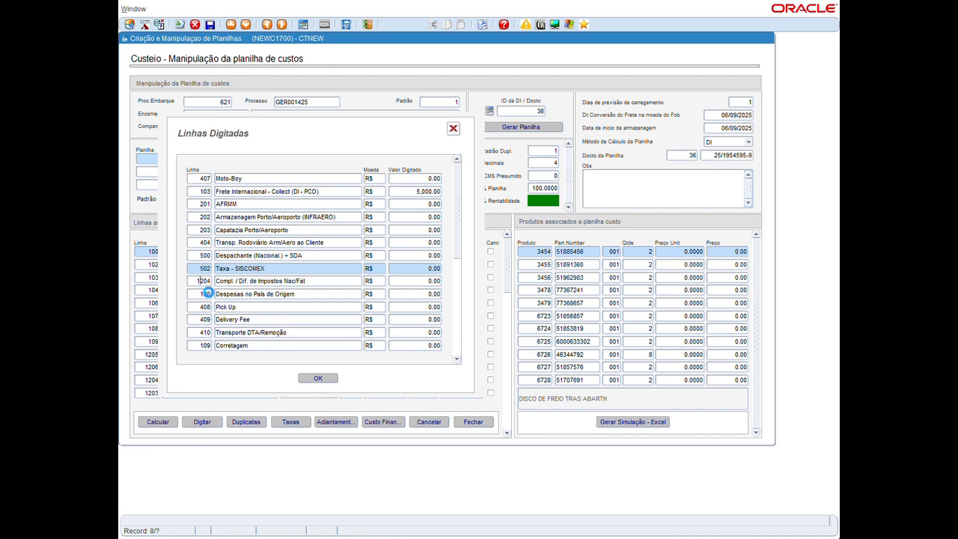
{"action": "left_click", "coordinate": [204, 283]}
{"action": "left_click", "coordinate": [204, 292]}
{"action": "left_click", "coordinate": [205, 307]}
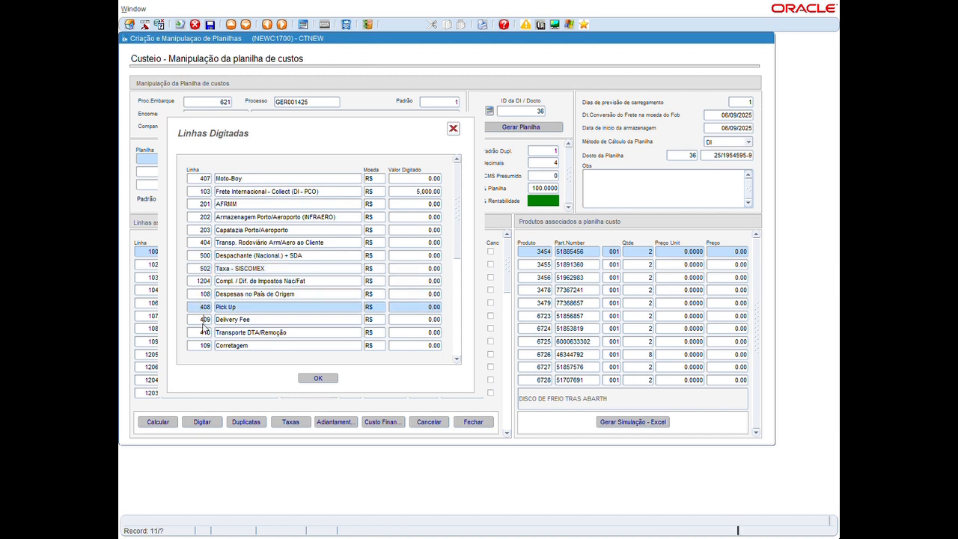
{"action": "left_click", "coordinate": [204, 333]}
{"action": "left_click", "coordinate": [206, 321]}
{"action": "left_click", "coordinate": [205, 307]}
{"action": "left_click", "coordinate": [204, 243]}
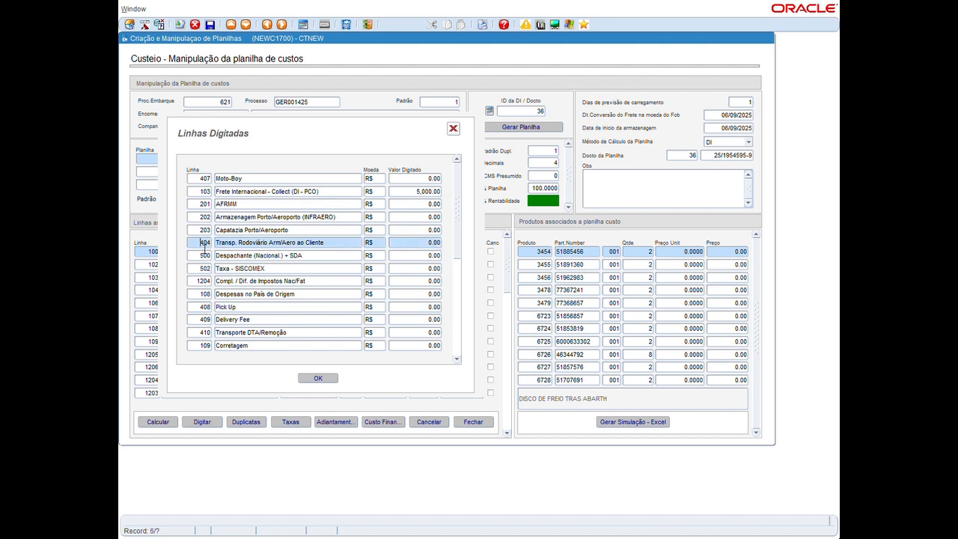
{"action": "left_click_drag", "start_coordinate": [410, 242], "coordinate": [452, 250]}
{"action": "type", "text": "3,000"}
{"action": "key", "text": "Tab"}
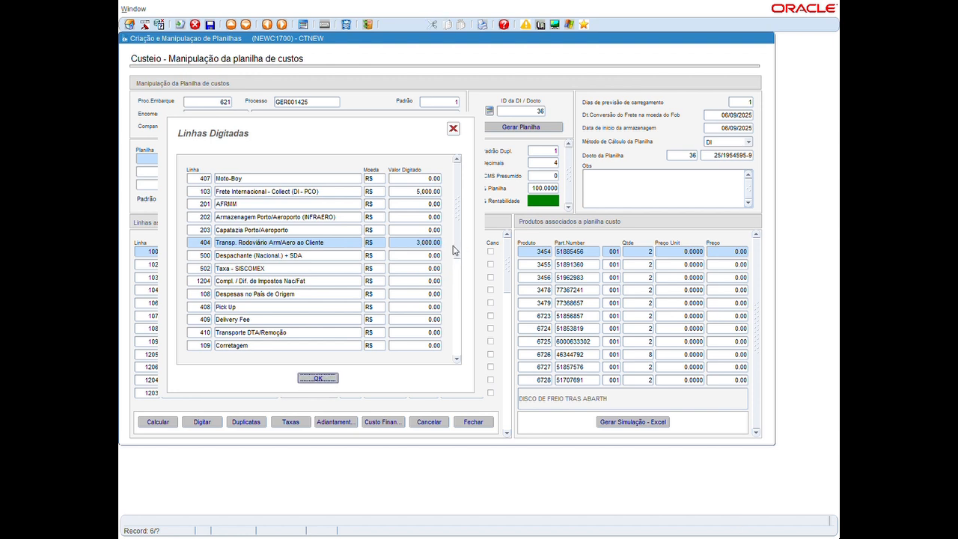
{"action": "left_click", "coordinate": [319, 381]}
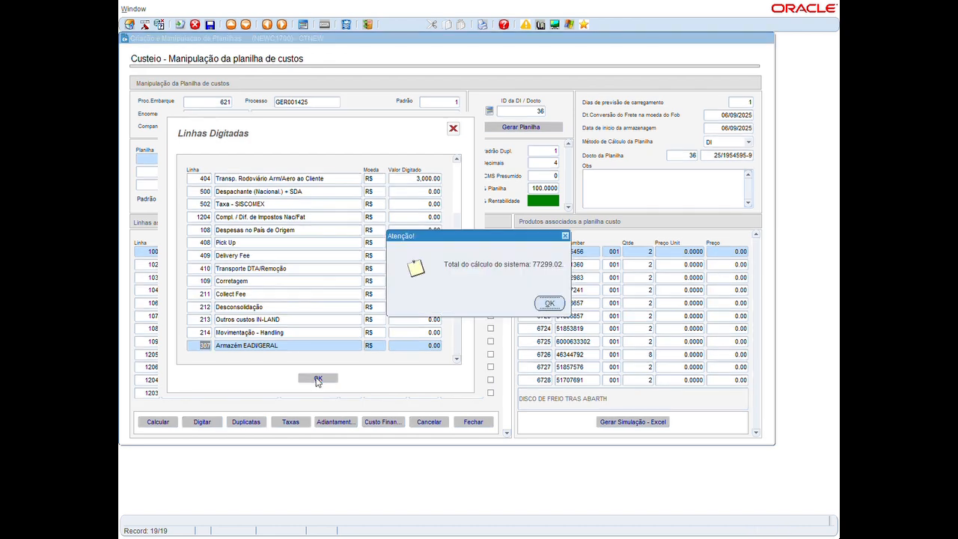
{"action": "left_click", "coordinate": [549, 303]}
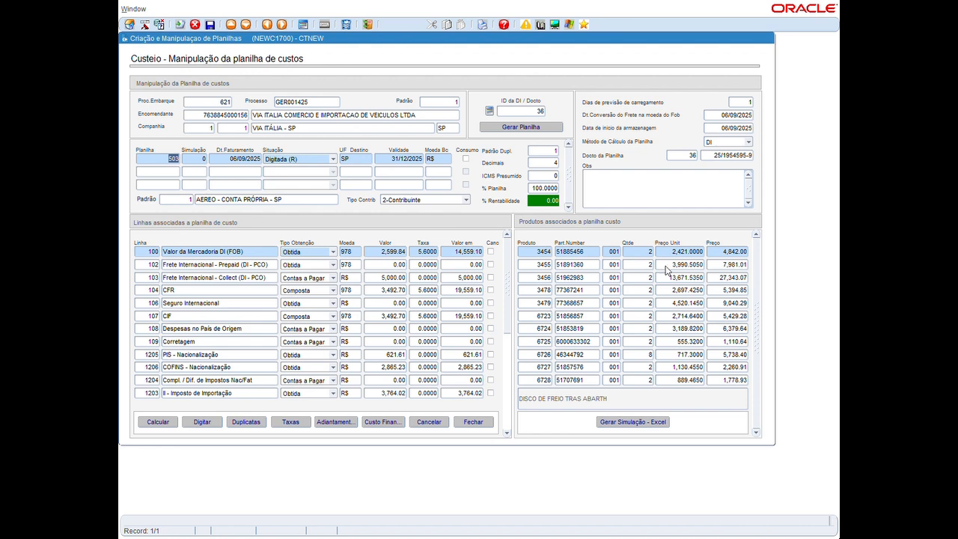
Step: Check the first product's price and the Valor Total do Faturamento line, and generate the spreadsheet's Excel simulation
{"action": "left_click", "coordinate": [733, 253]}
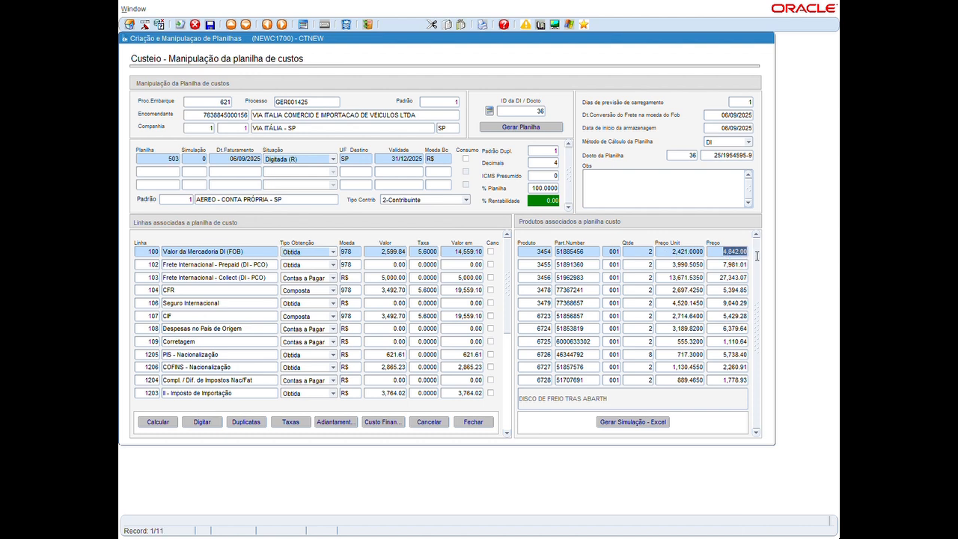
{"action": "left_click_drag", "start_coordinate": [722, 253], "coordinate": [755, 256]}
{"action": "left_click", "coordinate": [507, 423]}
{"action": "left_click", "coordinate": [508, 432]}
{"action": "left_click_drag", "start_coordinate": [455, 394], "coordinate": [503, 394]}
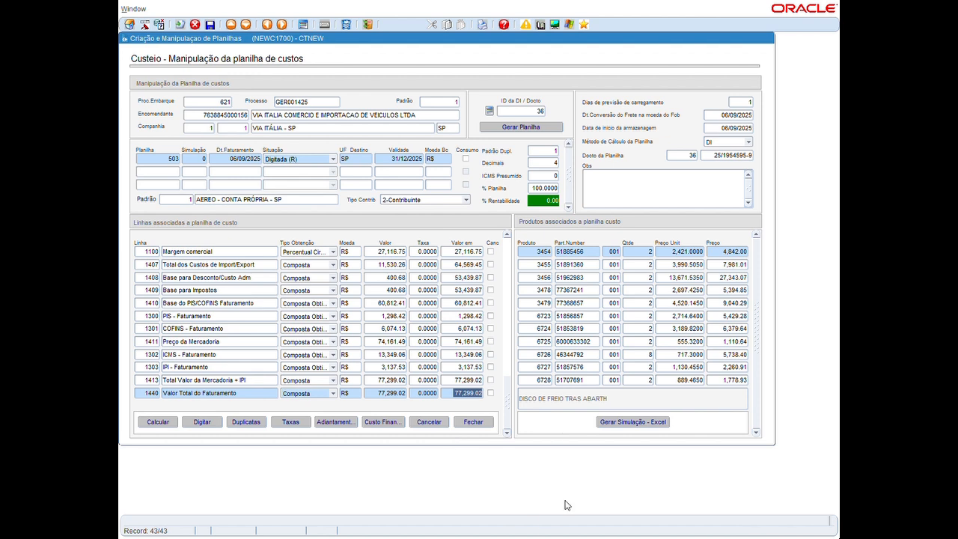
{"action": "left_click", "coordinate": [627, 425]}
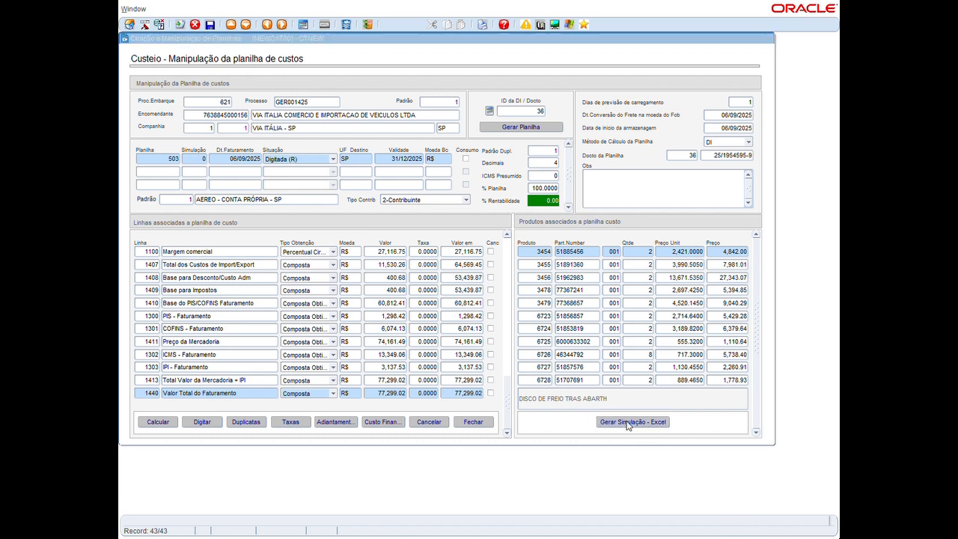